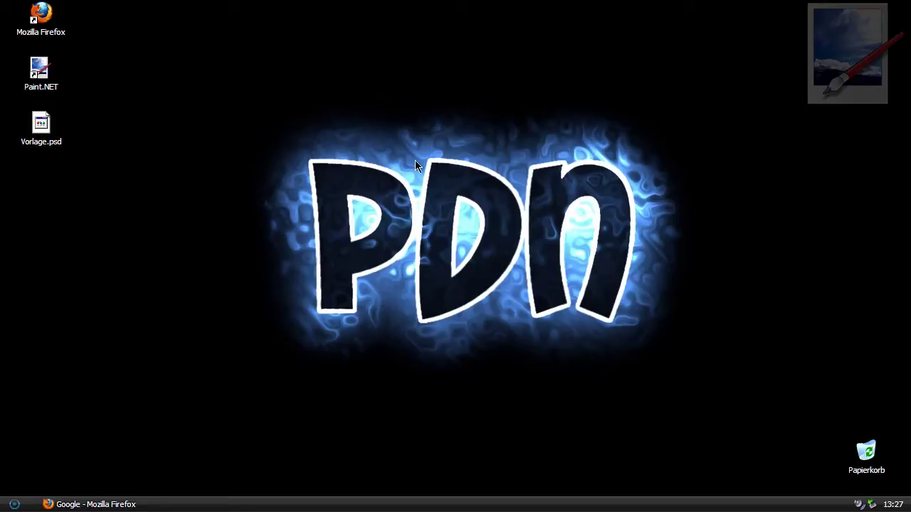
# - Box-select the Vorlage.psd icon on the desktop, trying several times
pyautogui.moveTo(80, 106); pyautogui.dragTo(4, 168)
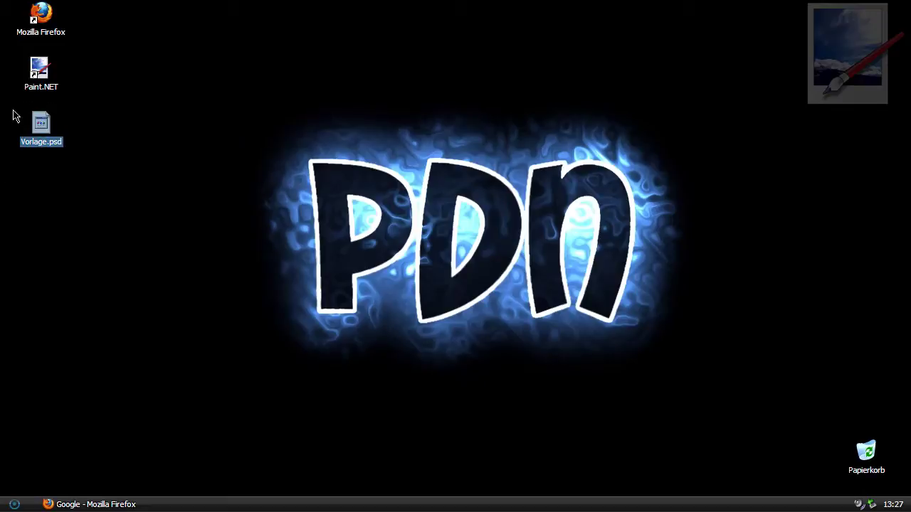
pyautogui.click(145, 141)
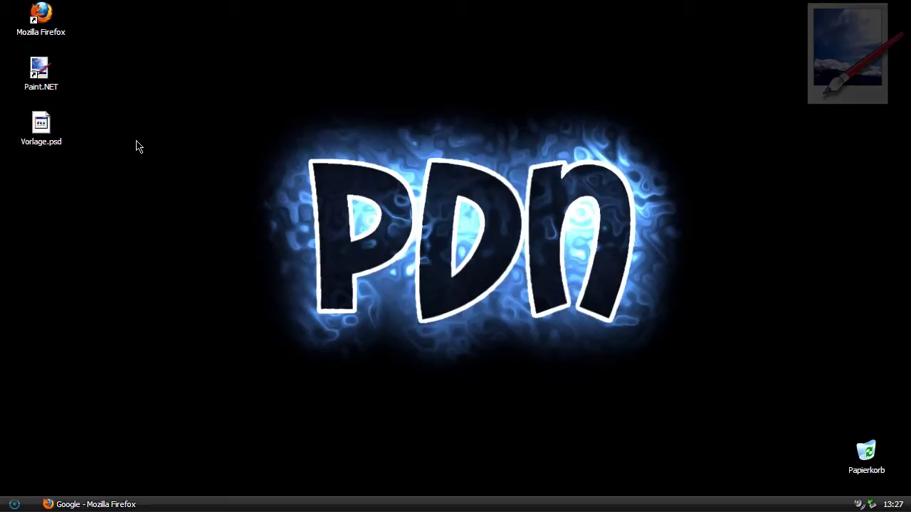
pyautogui.moveTo(78, 112); pyautogui.dragTo(8, 162)
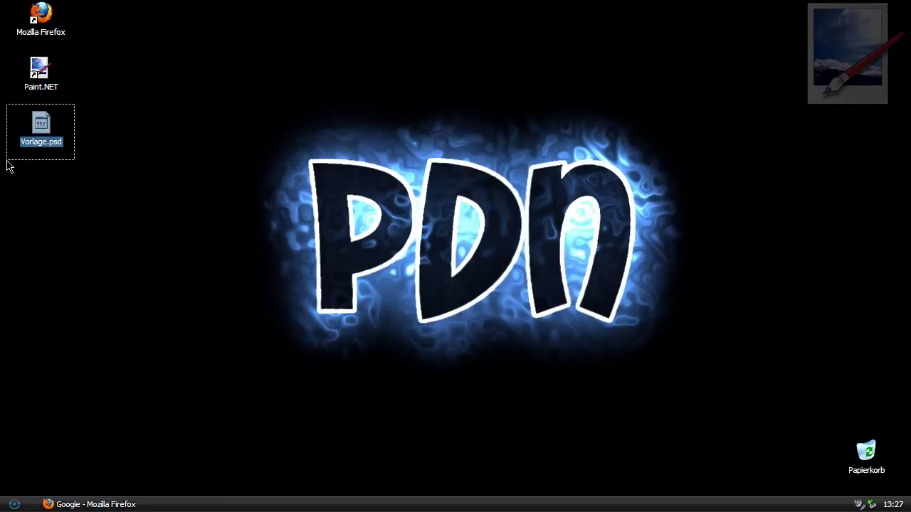
pyautogui.click(9, 105)
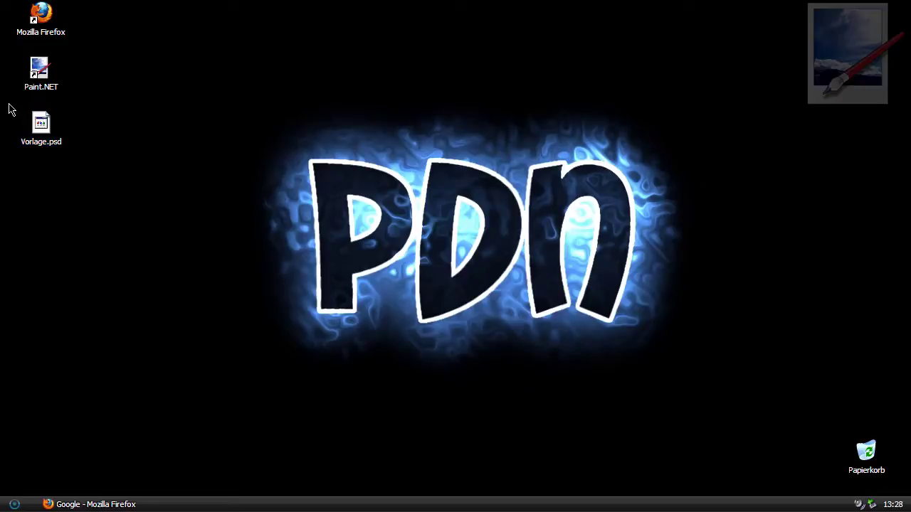
pyautogui.moveTo(8, 106); pyautogui.dragTo(82, 171)
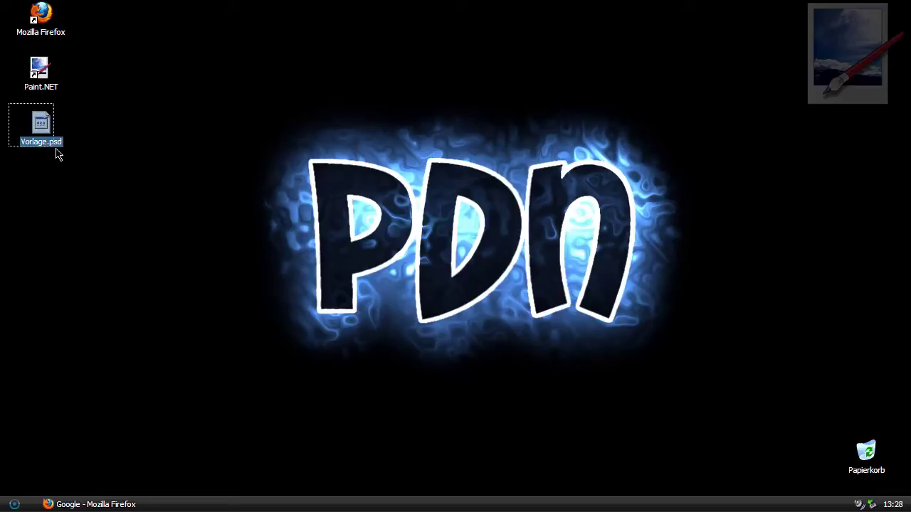
pyautogui.click(128, 125)
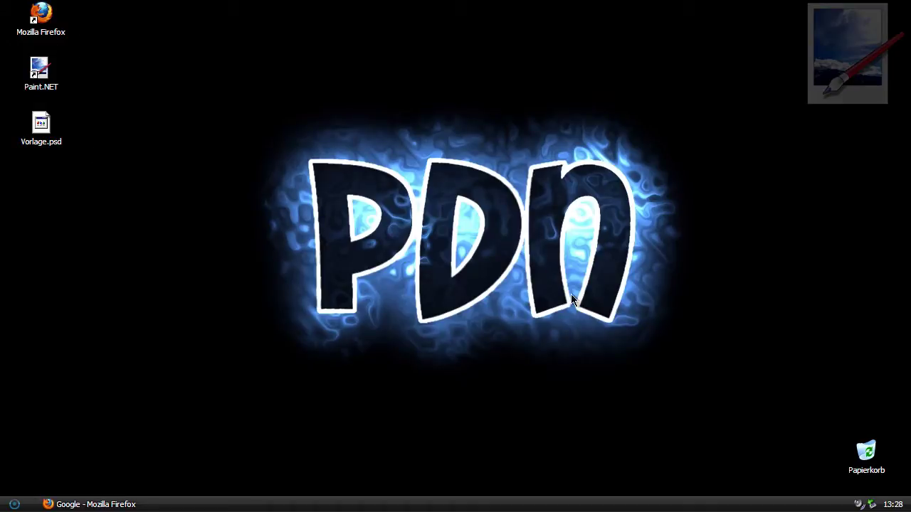
# - Open Vorlage.psd via 'choose a program from a list' and browse for a program
pyautogui.doubleClick(50, 146)
pyautogui.click(384, 294)
pyautogui.click(499, 327)
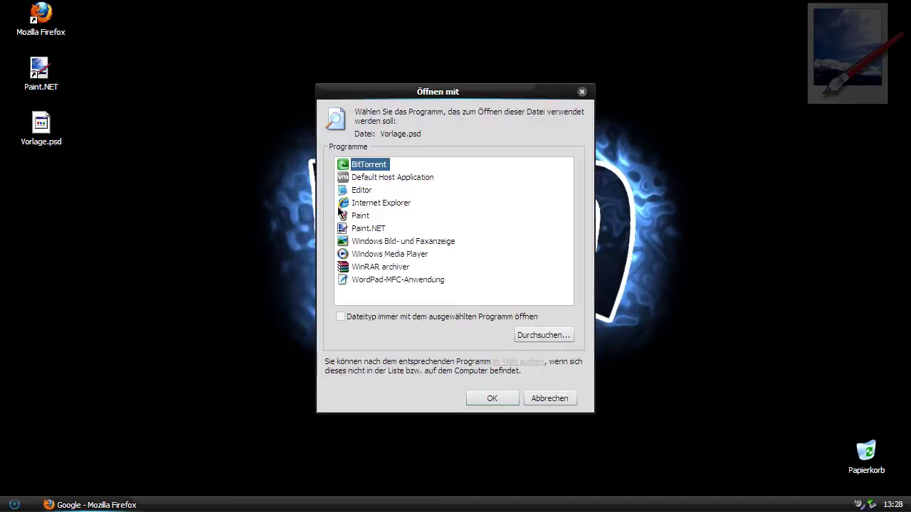
pyautogui.click(544, 335)
# - Pick C:\Programme\Paint.NET\PaintDotNet.exe as the program for Vorlage.psd
pyautogui.click(477, 134)
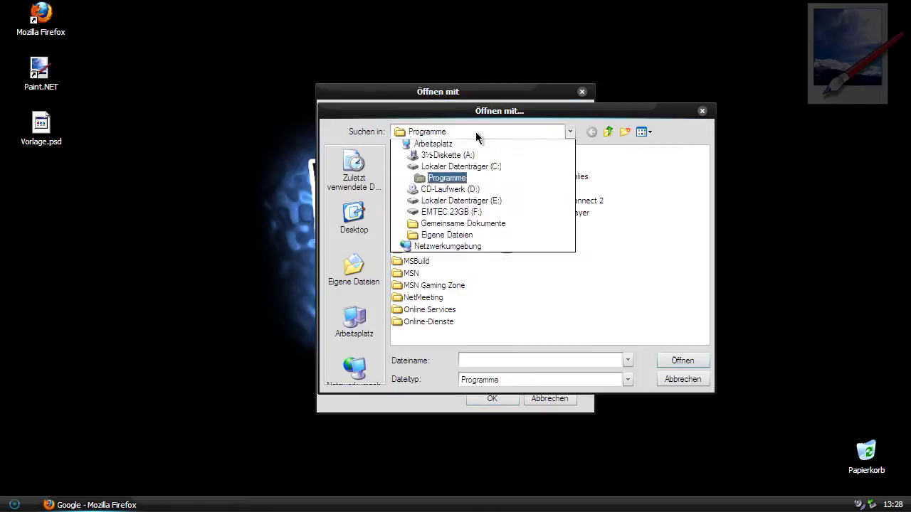
pyautogui.click(461, 239)
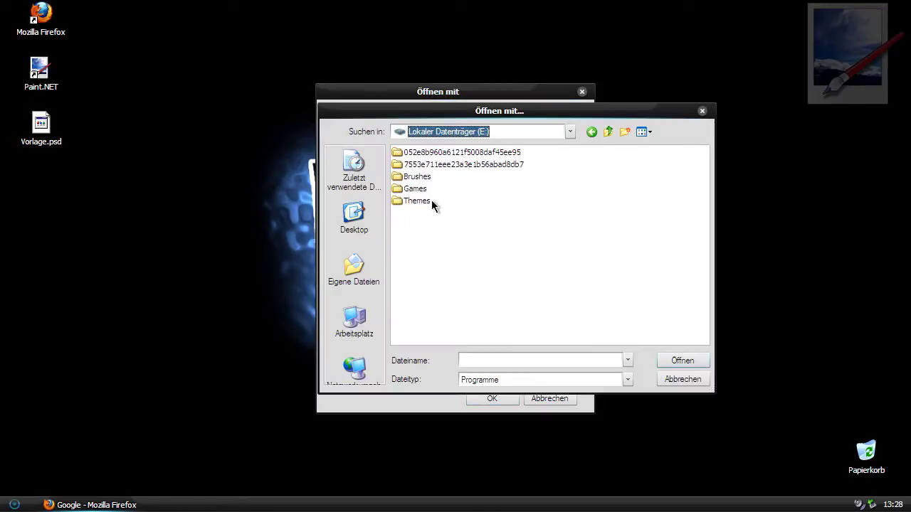
pyautogui.click(592, 131)
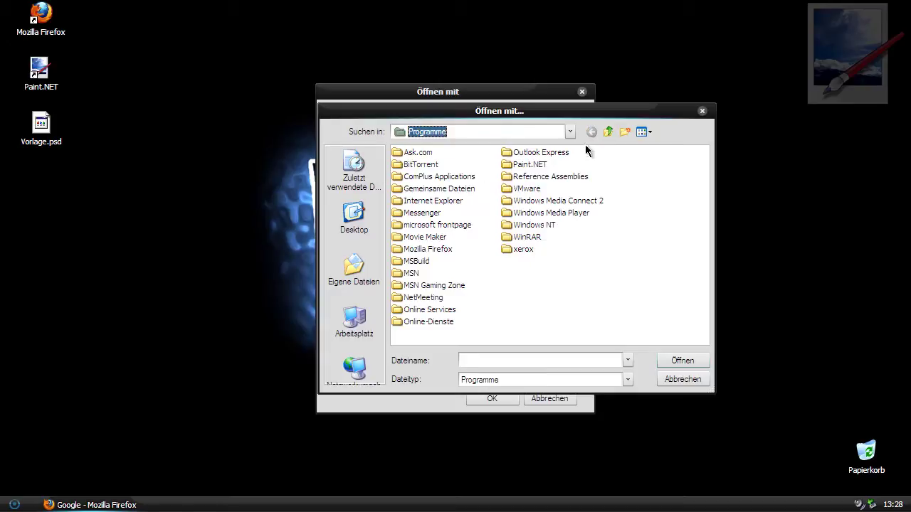
pyautogui.click(526, 133)
pyautogui.click(445, 203)
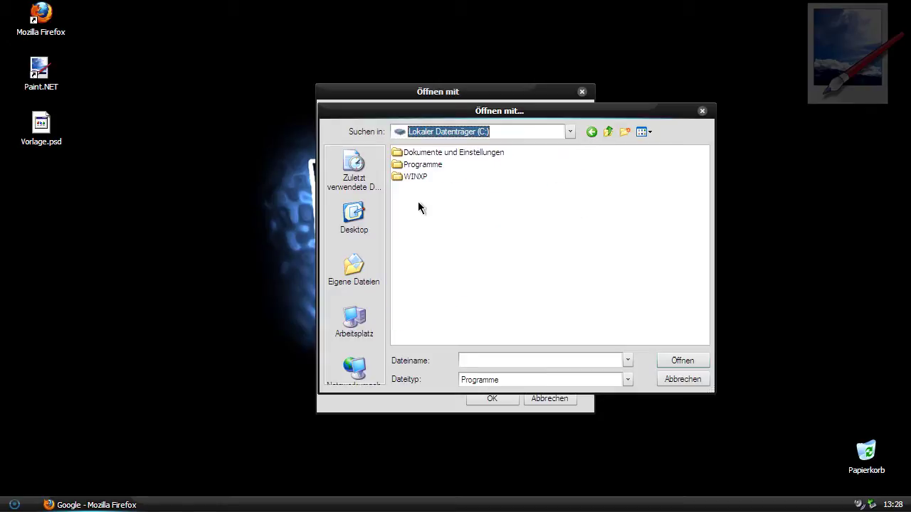
pyautogui.doubleClick(425, 164)
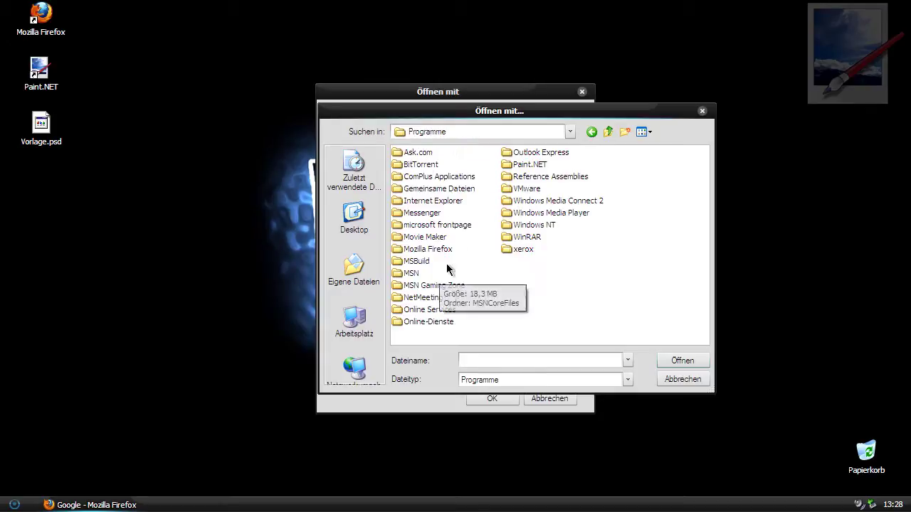
pyautogui.doubleClick(531, 165)
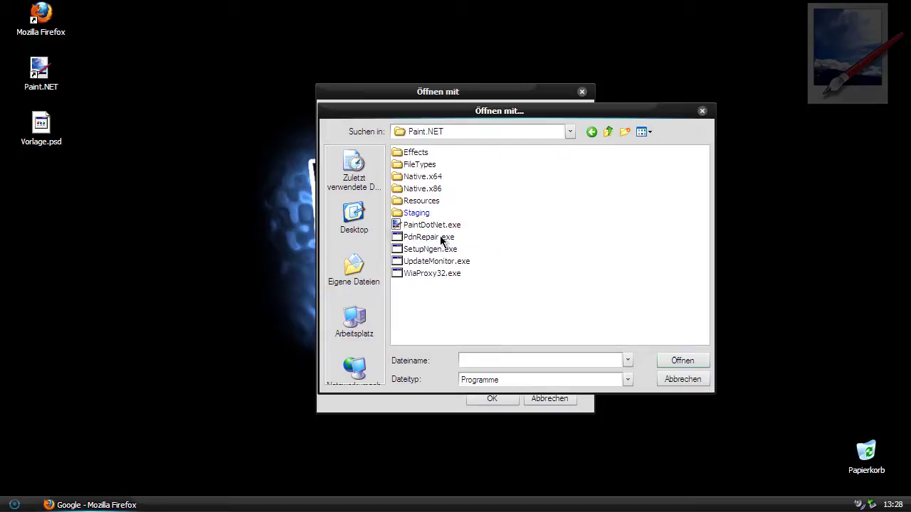
pyautogui.doubleClick(447, 226)
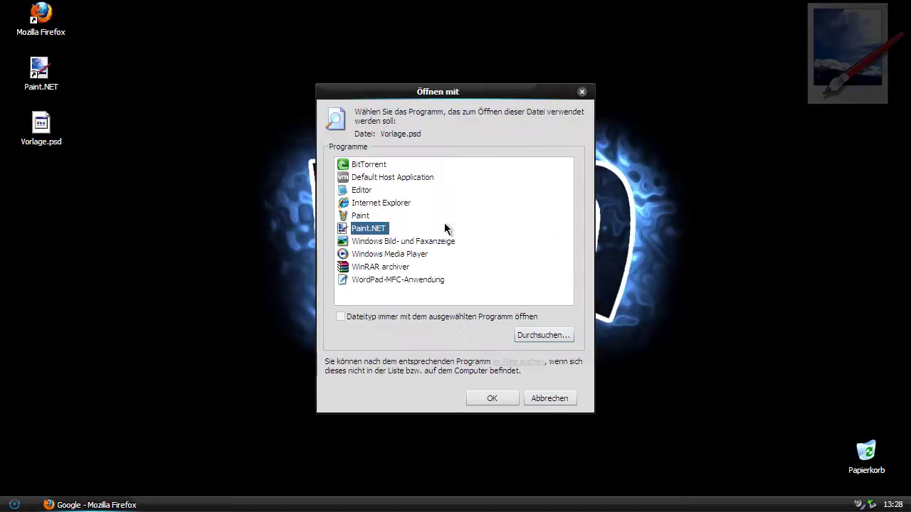
# - Always open the file with Paint.NET, dismiss the unknown-format error, and close Paint.NET
pyautogui.click(364, 316)
pyautogui.click(490, 396)
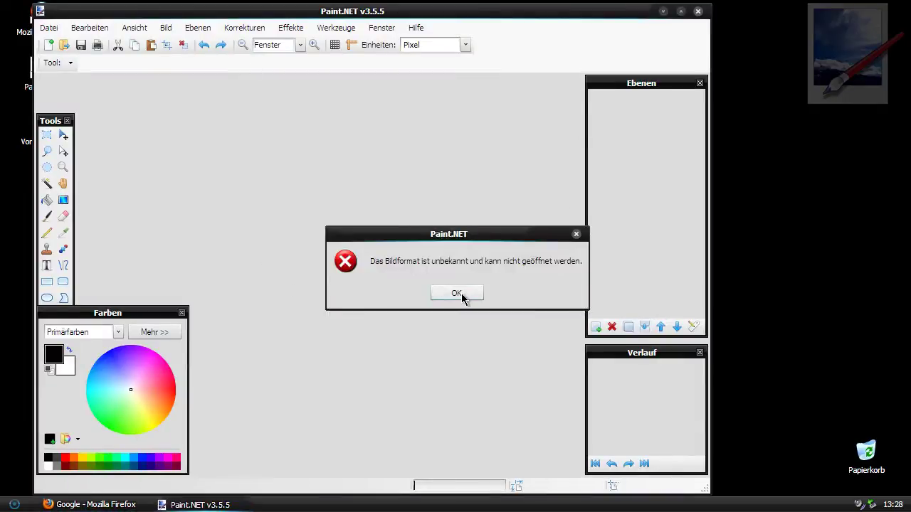
pyautogui.click(461, 293)
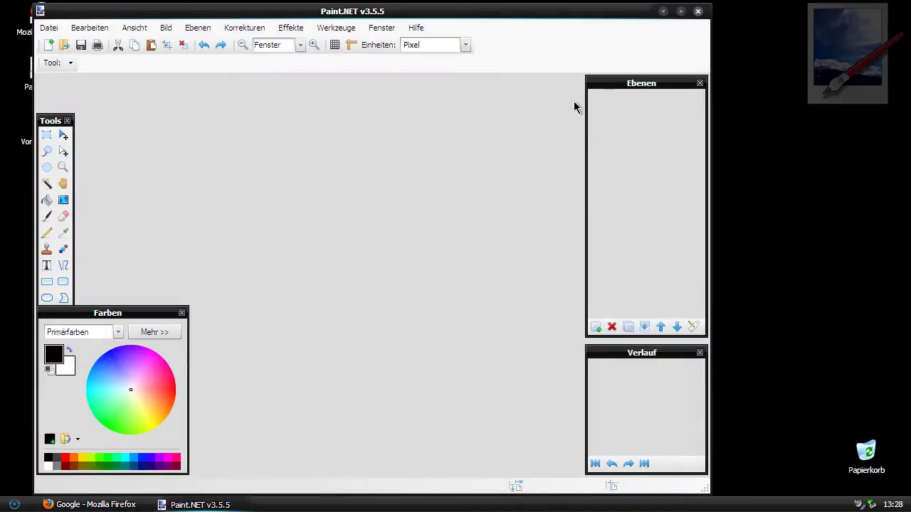
pyautogui.click(697, 11)
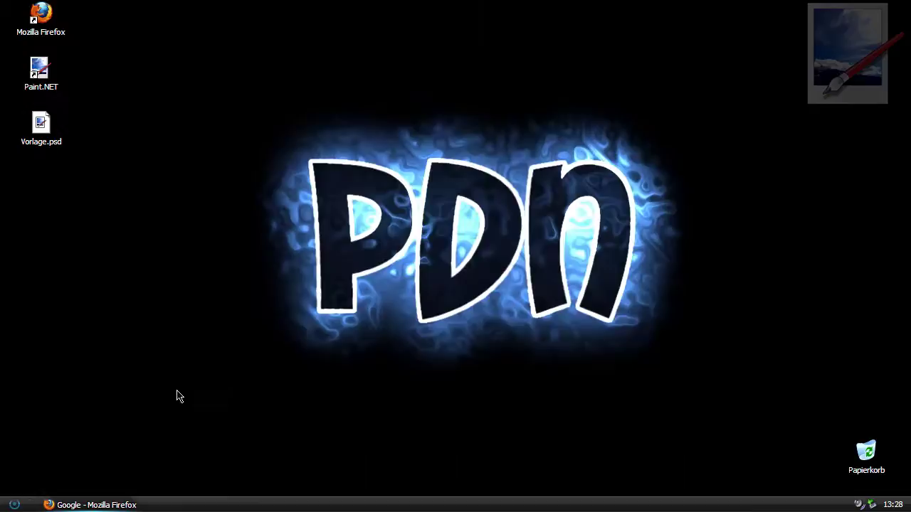
# - Load the chip.de Paint.NET PSD Plug-in 1.5.1 page in Firefox
pyautogui.click(119, 498)
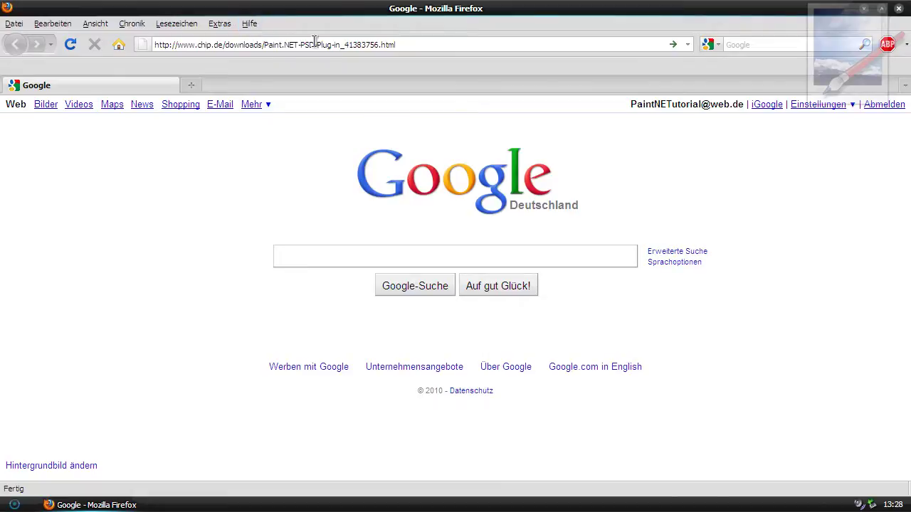
pyautogui.click(409, 44)
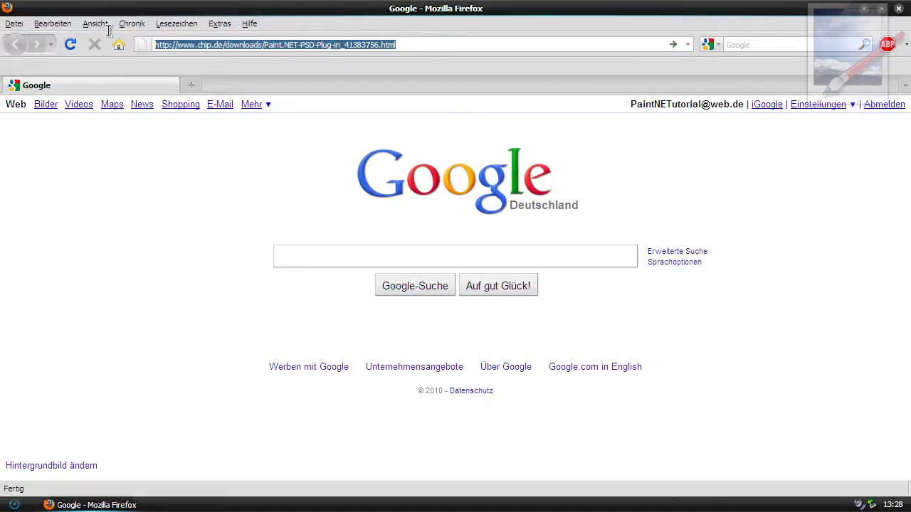
pyautogui.click(470, 40)
pyautogui.click(674, 46)
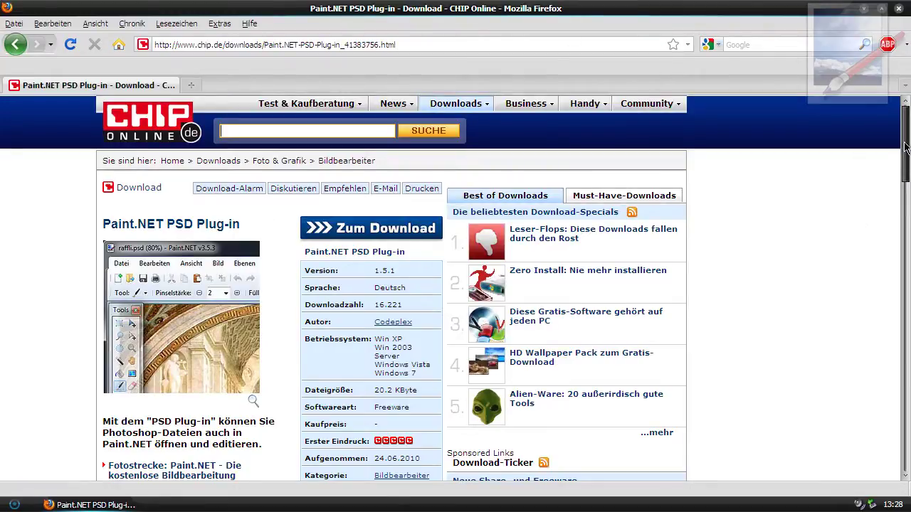
pyautogui.moveTo(905, 146); pyautogui.dragTo(907, 158)
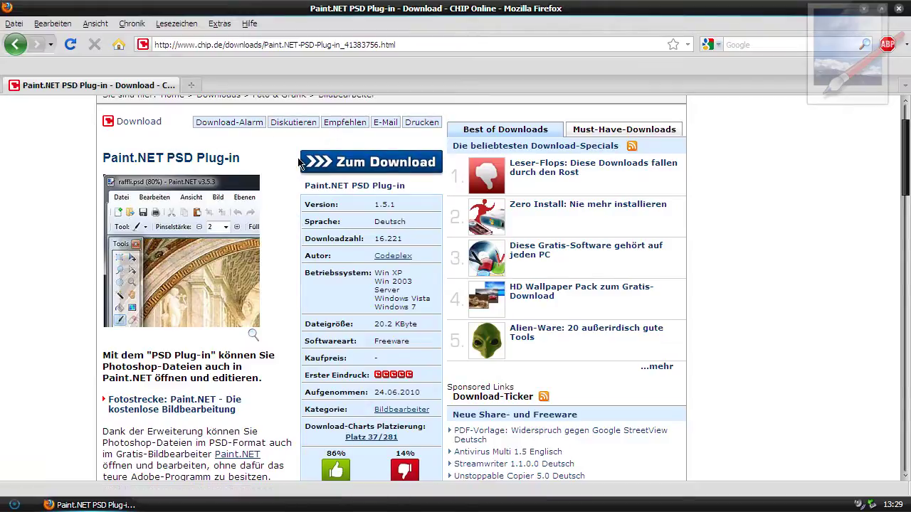
# - Download PhotoShop151.zip from the CHIP Online server, opening it with WinRAR
pyautogui.click(376, 169)
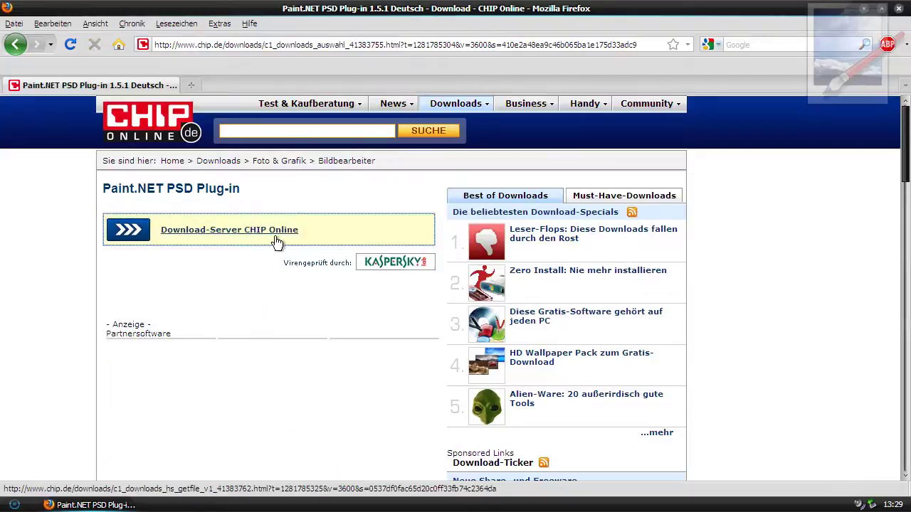
pyautogui.click(332, 239)
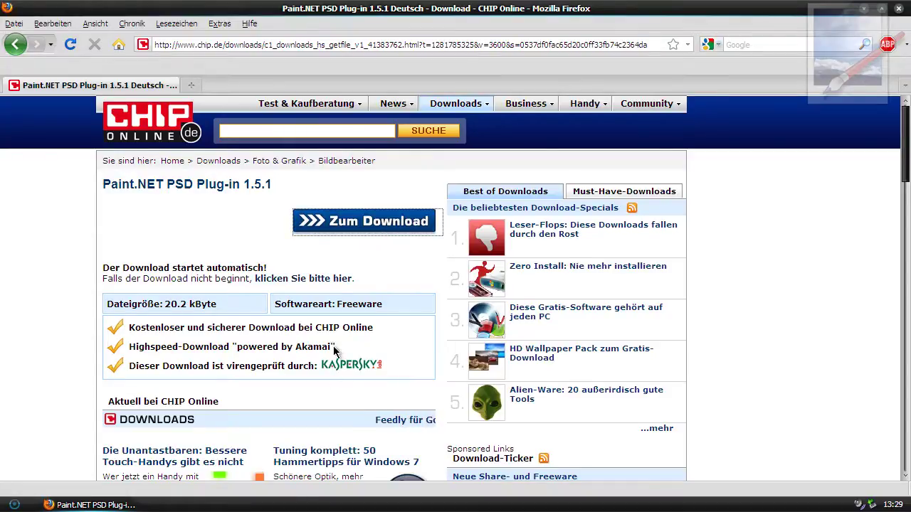
pyautogui.click(372, 227)
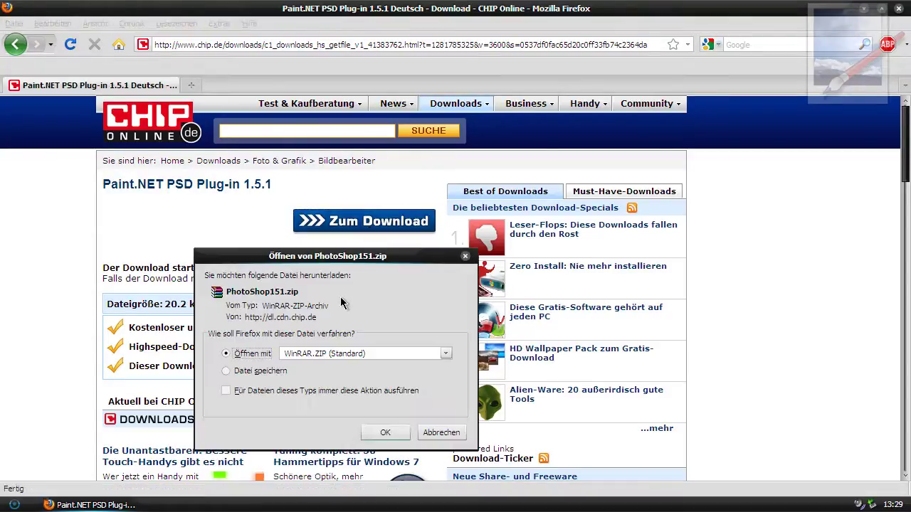
pyautogui.click(377, 434)
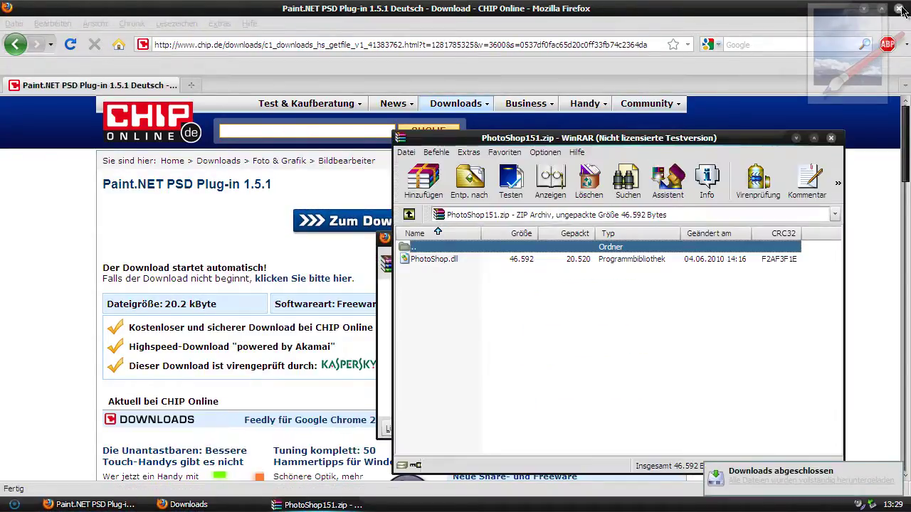
# - Dismiss the WinRAR licence reminder, clear the downloads list, and reposition the WinRAR window
pyautogui.click(899, 8)
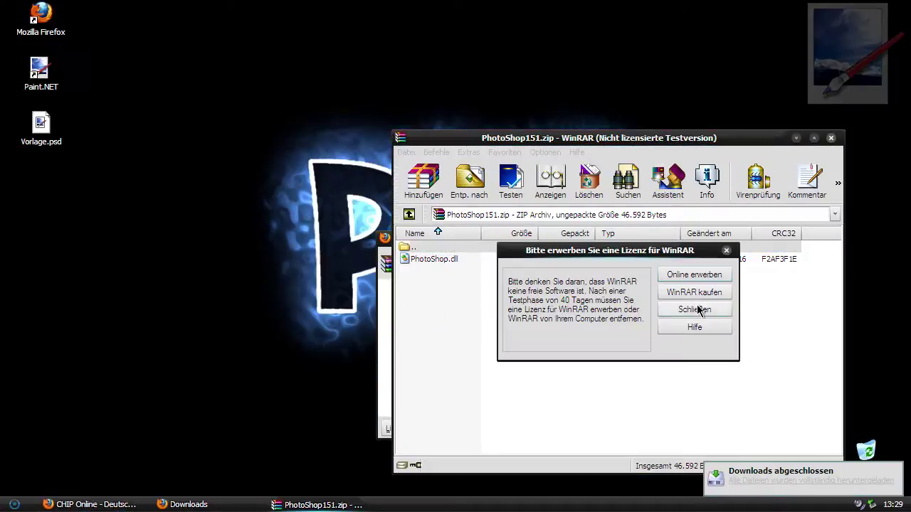
pyautogui.click(699, 310)
pyautogui.moveTo(645, 135); pyautogui.dragTo(525, 66)
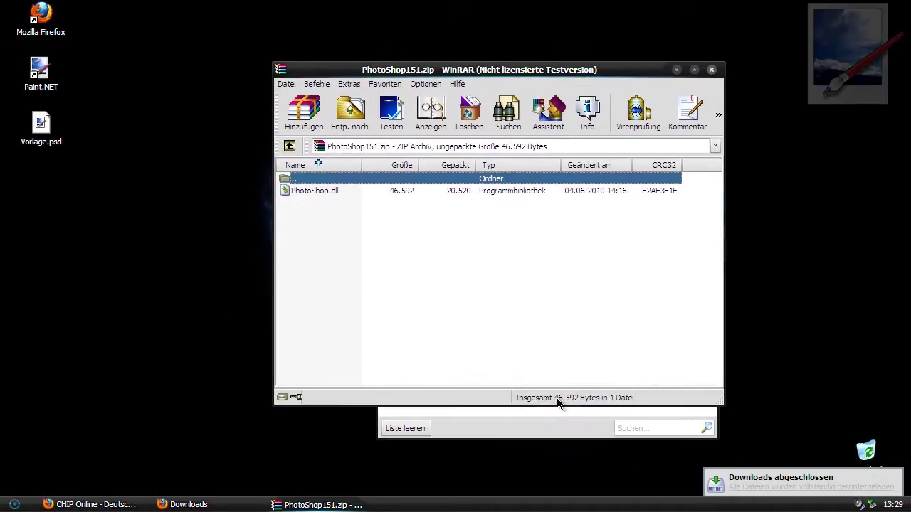
pyautogui.click(405, 428)
pyautogui.click(704, 239)
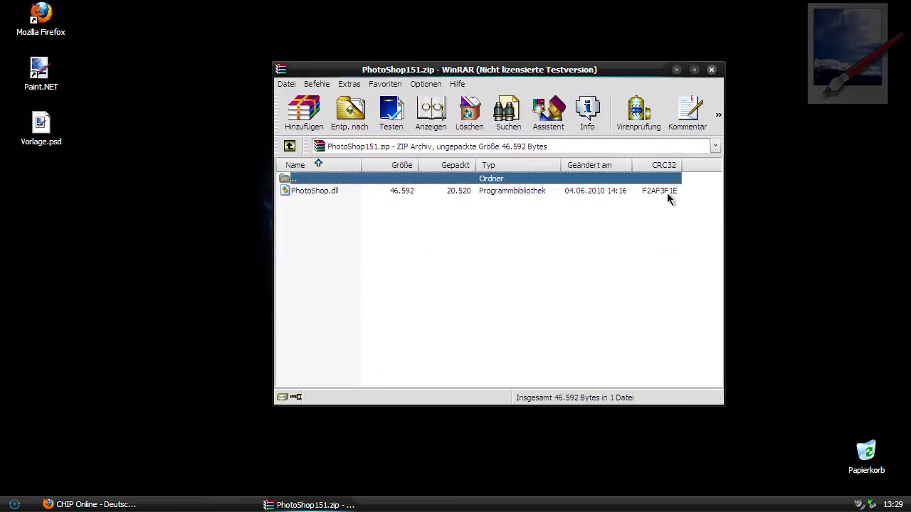
pyautogui.moveTo(590, 75); pyautogui.dragTo(663, 82)
# - Extract PhotoShop.dll from PhotoShop151.zip to the desktop and close WinRAR
pyautogui.click(441, 117)
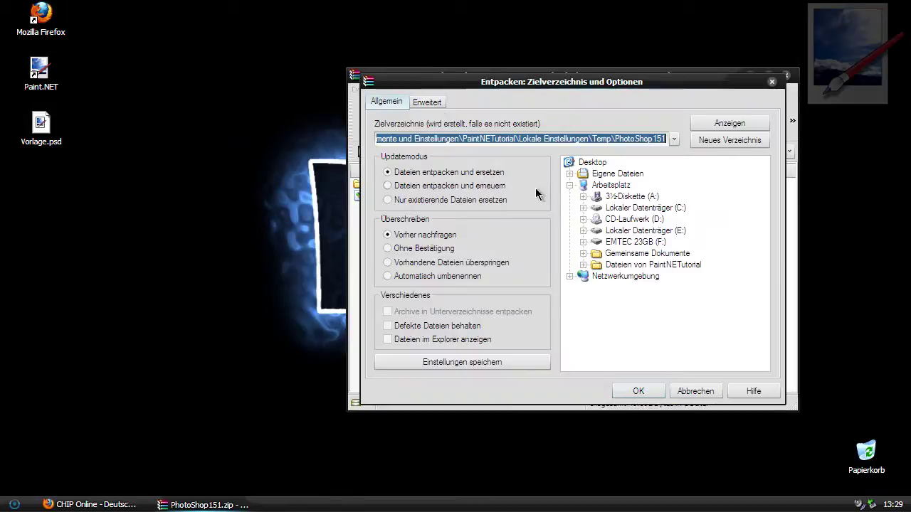
pyautogui.click(581, 165)
pyautogui.click(641, 391)
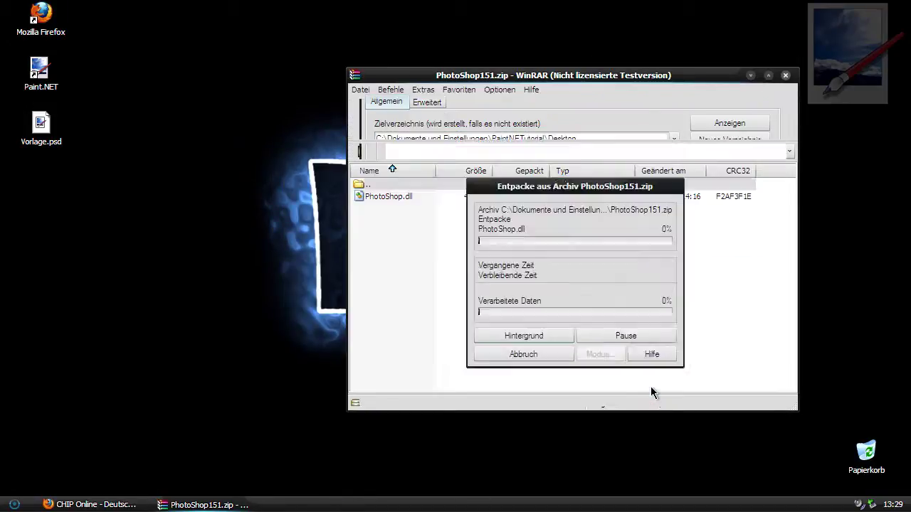
pyautogui.click(785, 75)
# - Cut PhotoShop.dll from the desktop
pyautogui.click(40, 180)
pyautogui.rightClick(38, 179)
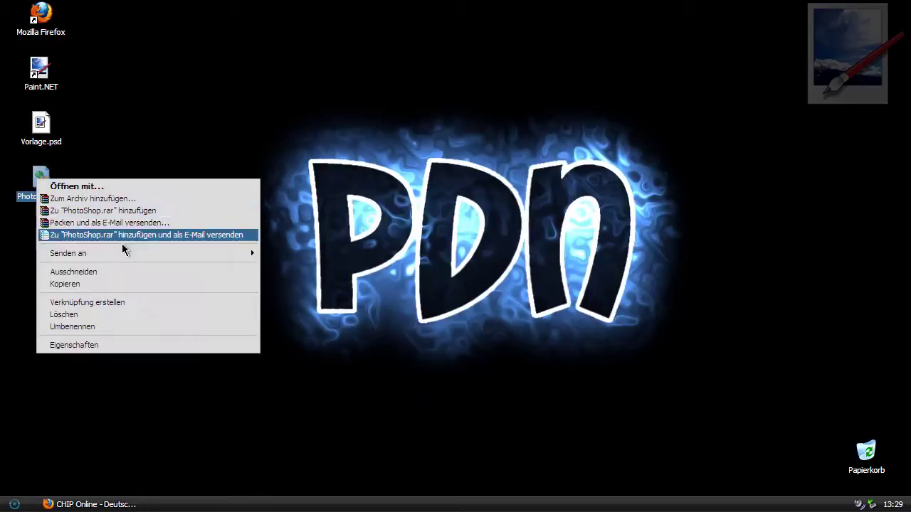
pyautogui.click(97, 274)
pyautogui.click(27, 507)
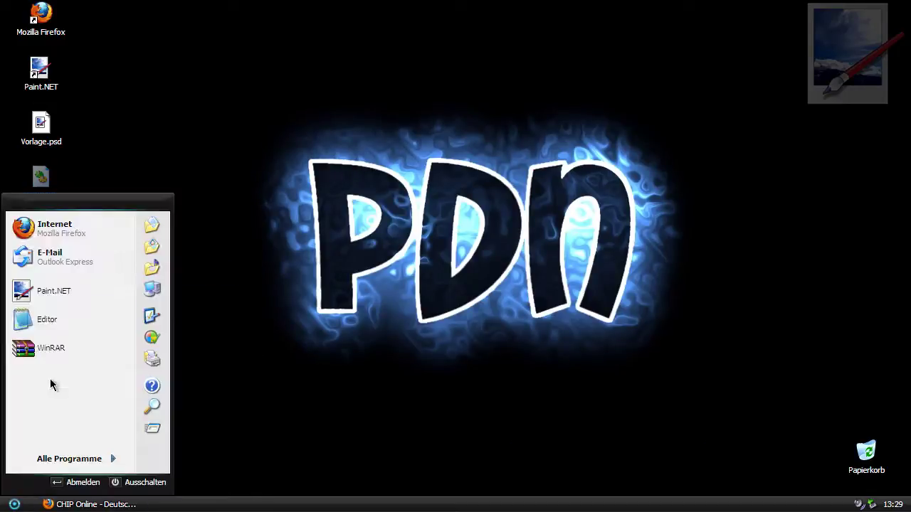
# - Paste PhotoShop.dll into C:\Programme\Paint.NET\FileTypes and close the folder window
pyautogui.click(155, 290)
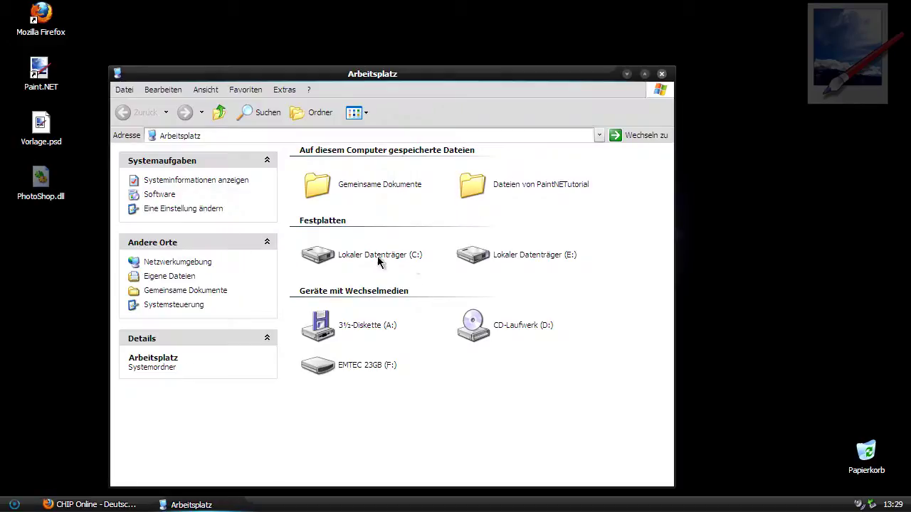
pyautogui.doubleClick(380, 254)
pyautogui.doubleClick(459, 165)
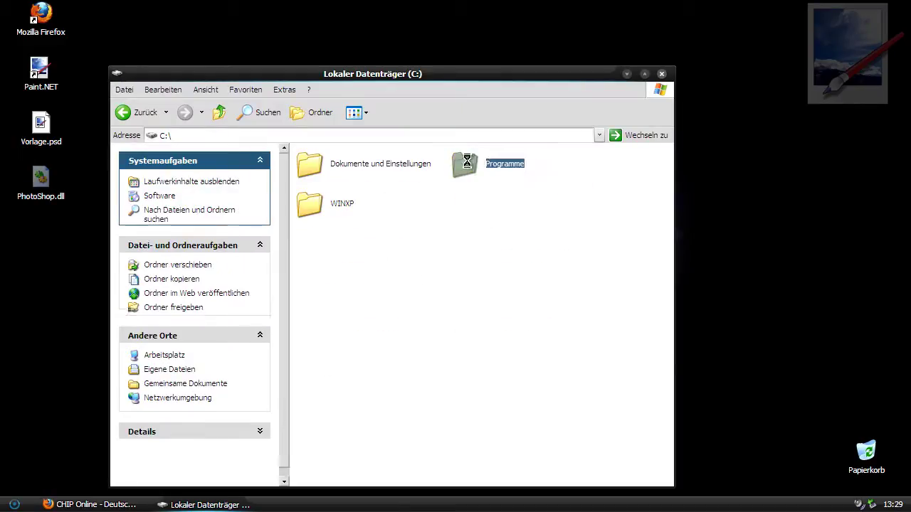
pyautogui.press('p')
pyautogui.press('Return')
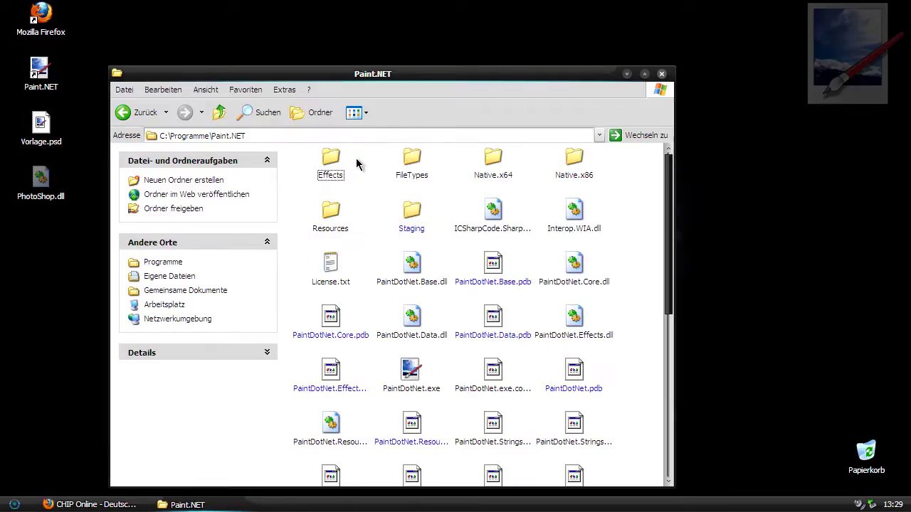
pyautogui.doubleClick(413, 162)
pyautogui.rightClick(382, 190)
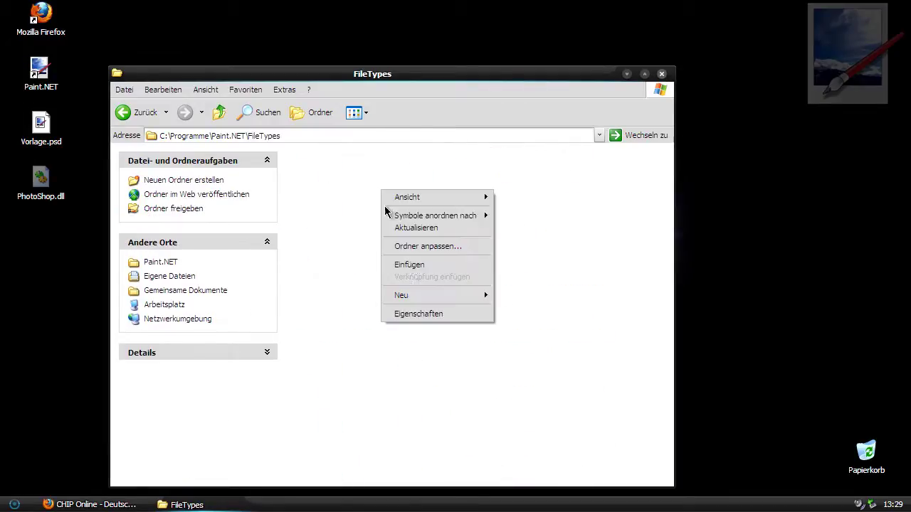
pyautogui.click(409, 264)
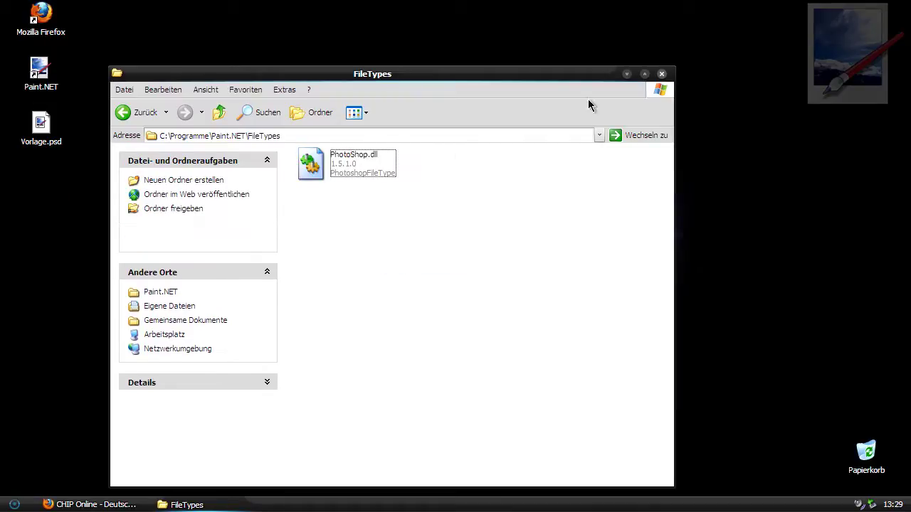
pyautogui.click(661, 73)
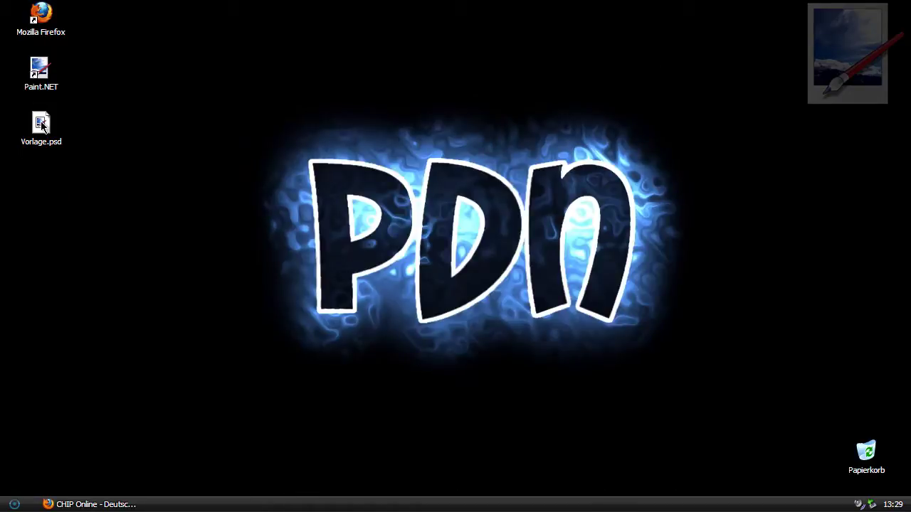
# - Launch Paint.NET, open Vorlage.psd from the Desktop, and maximize the window
pyautogui.doubleClick(40, 72)
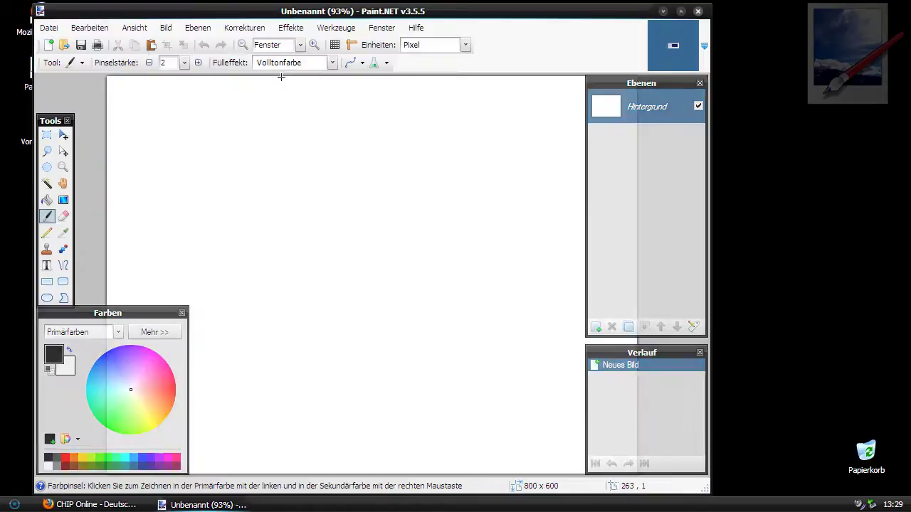
pyautogui.click(49, 28)
pyautogui.click(72, 57)
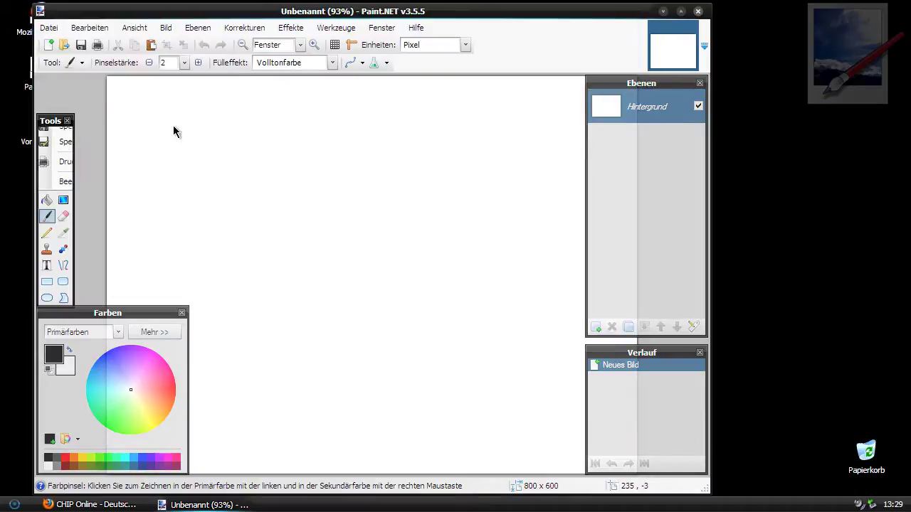
pyautogui.click(407, 99)
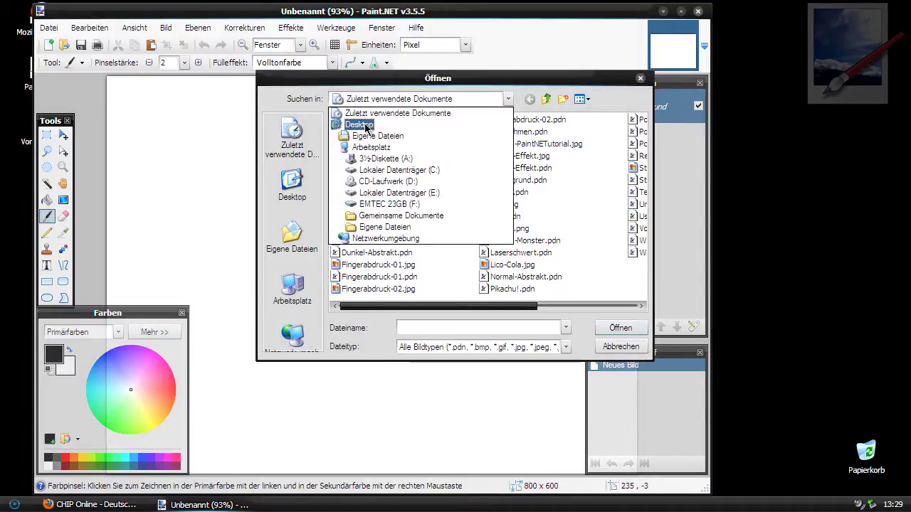
pyautogui.click(368, 123)
pyautogui.doubleClick(359, 156)
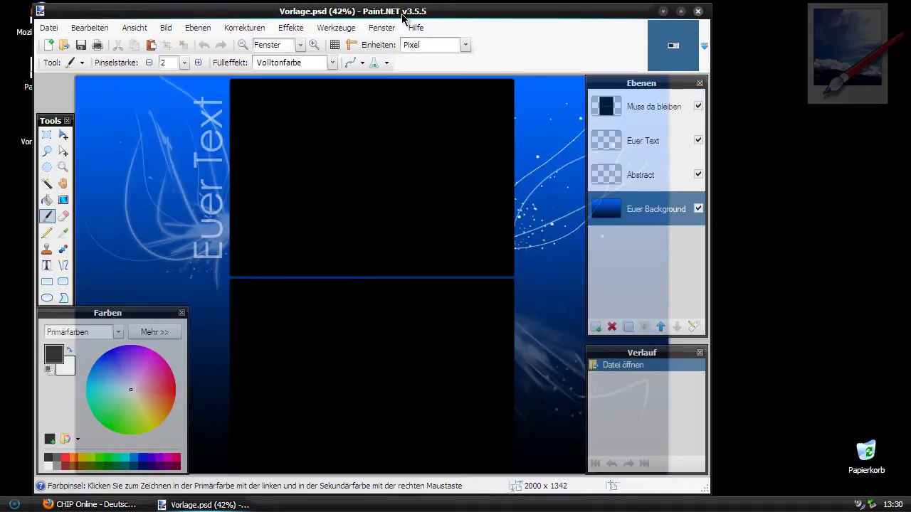
pyautogui.doubleClick(402, 14)
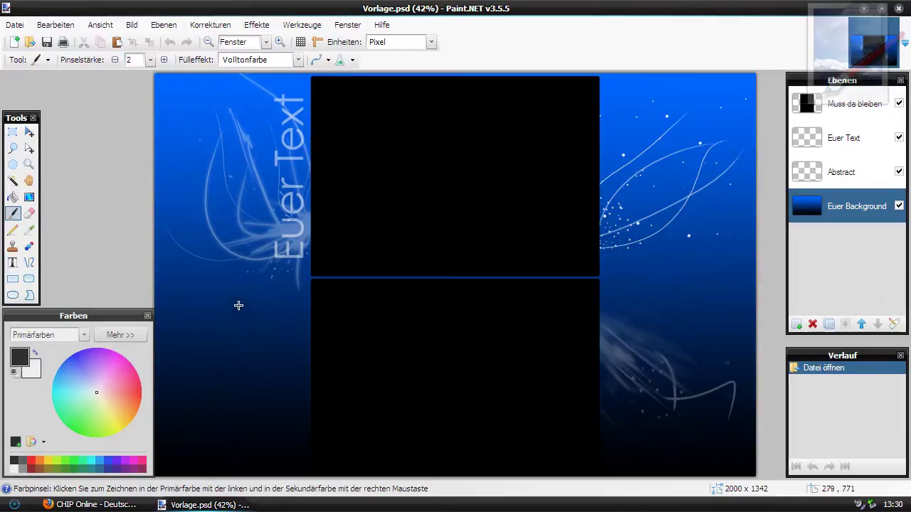
# - Review the Euer Text layer's properties and blend modes, then cancel
pyautogui.click(828, 151)
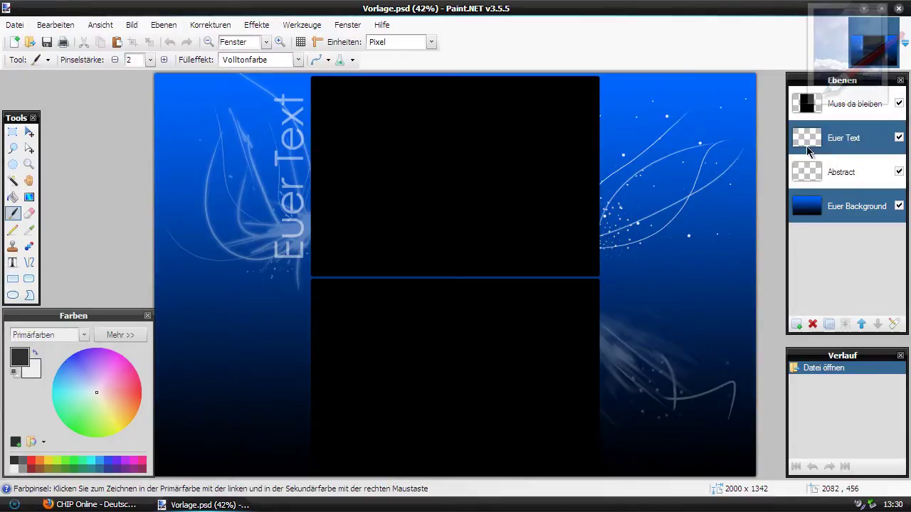
pyautogui.doubleClick(809, 146)
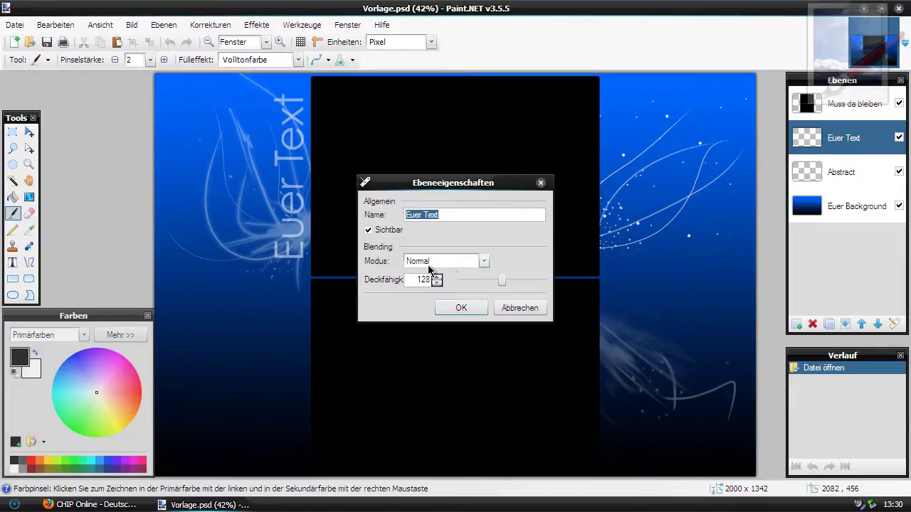
pyautogui.click(427, 261)
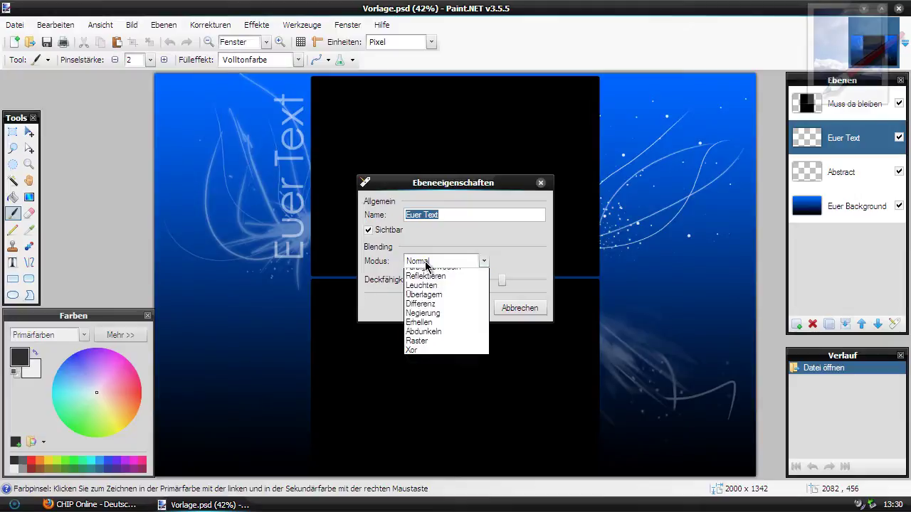
pyautogui.click(528, 309)
# - Inspect the Abstract, Euer Background and Muss da bleiben layer properties without changes
pyautogui.doubleClick(841, 176)
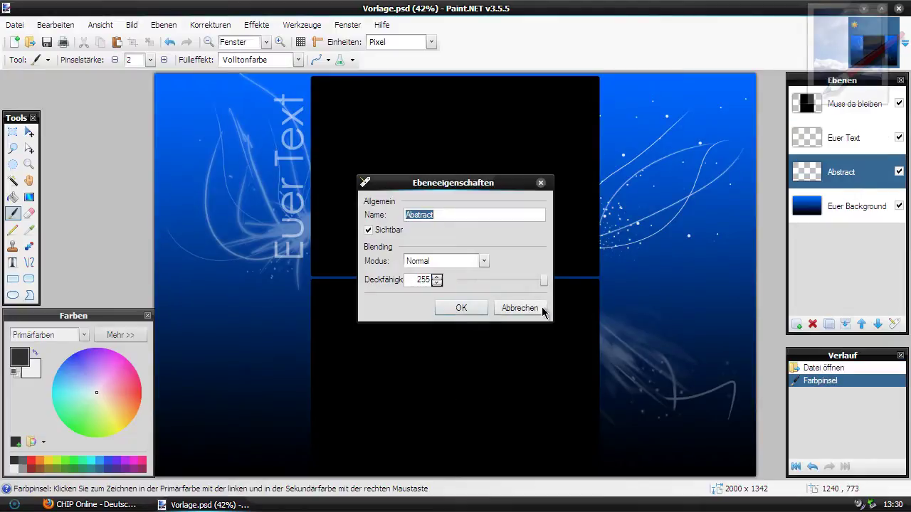
pyautogui.press('Escape')
pyautogui.doubleClick(817, 212)
pyautogui.click(508, 310)
pyautogui.press('Escape')
pyautogui.doubleClick(815, 114)
pyautogui.click(508, 312)
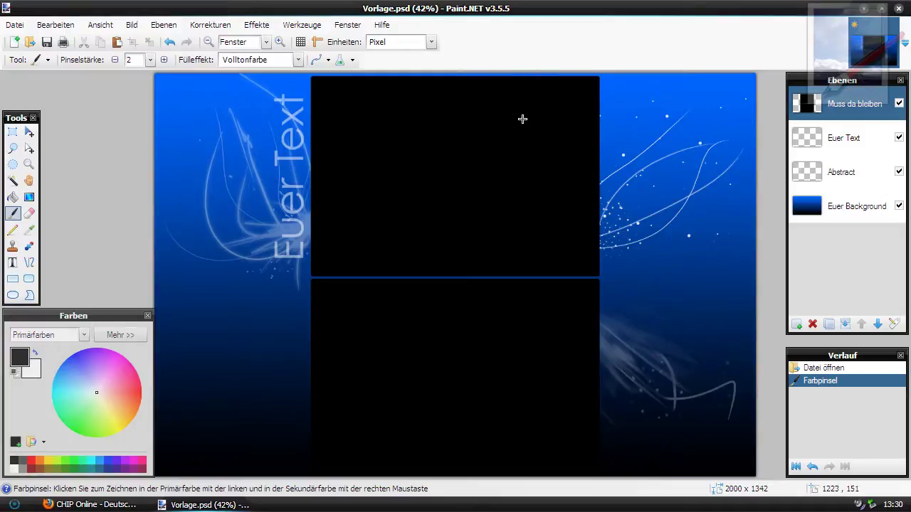
# - Quit Paint.NET without saving and go back to the PSD Plug-in page in Firefox
pyautogui.click(900, 9)
pyautogui.click(472, 284)
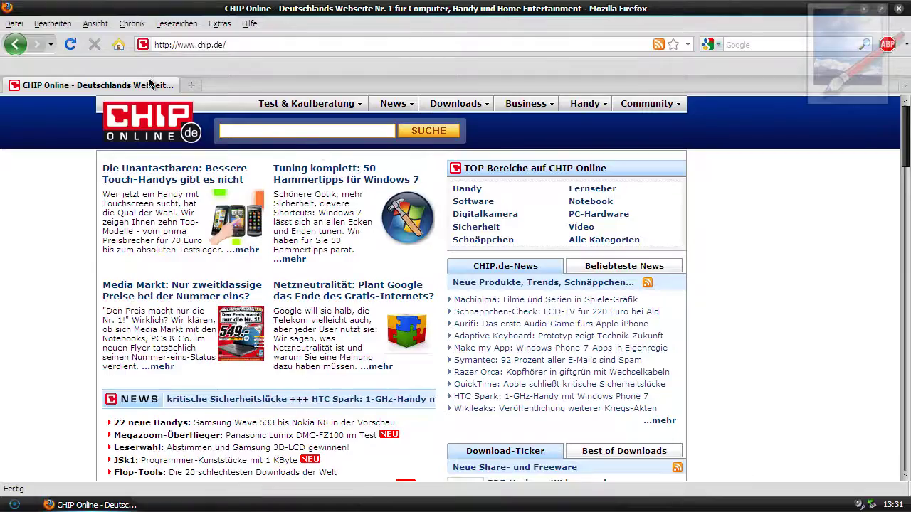
pyautogui.click(16, 44)
pyautogui.click(16, 44)
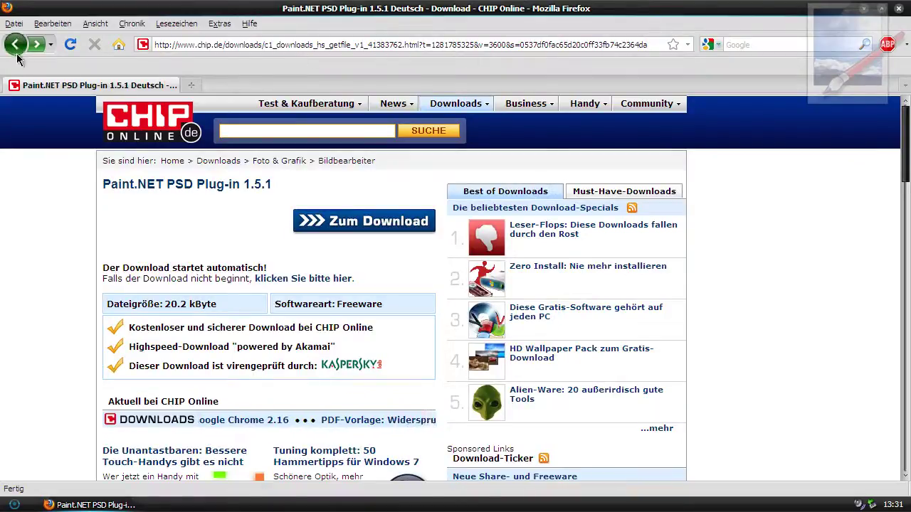
pyautogui.click(15, 44)
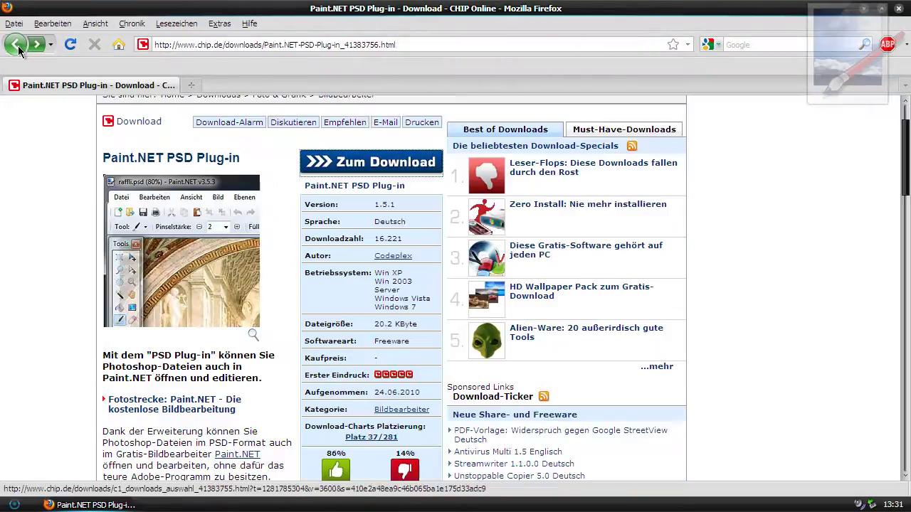
# - Copy the plug-in page URL, restart the CHIP Online download, and close Firefox
pyautogui.click(322, 44)
pyautogui.rightClick(322, 44)
pyautogui.click(352, 84)
pyautogui.click(346, 162)
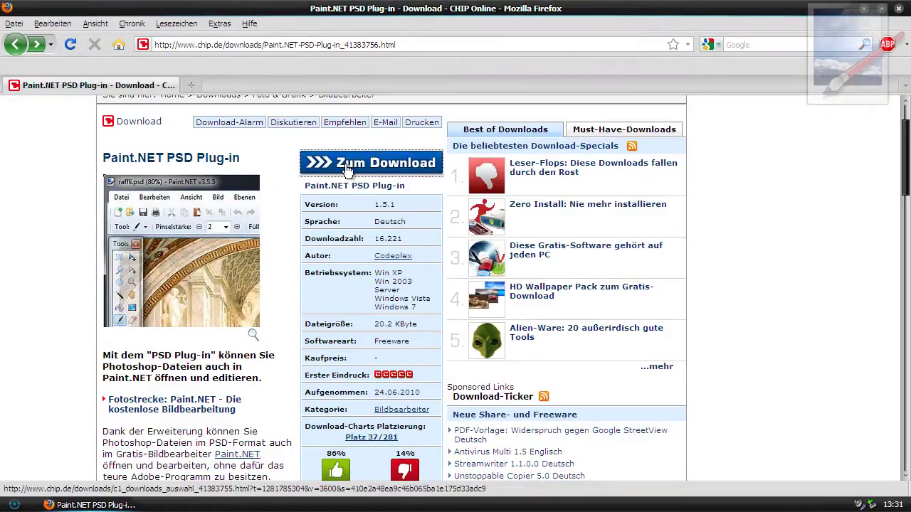
pyautogui.click(182, 237)
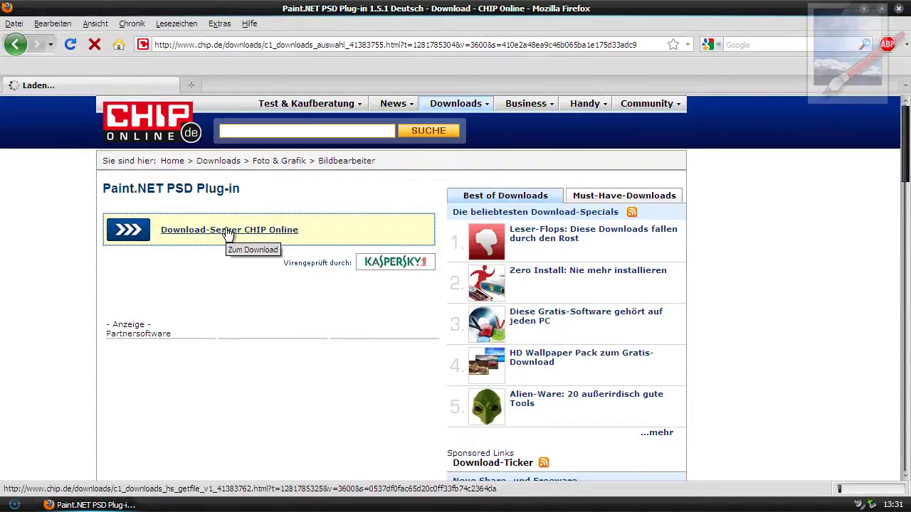
pyautogui.click(898, 9)
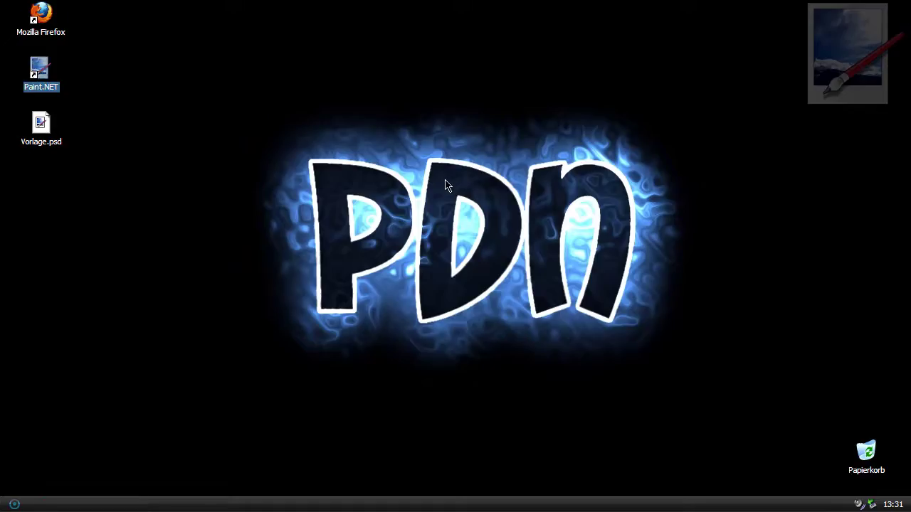
# - Select Vorlage.psd on the desktop and delete it, confirming the deletion
pyautogui.moveTo(180, 178); pyautogui.dragTo(2, 128)
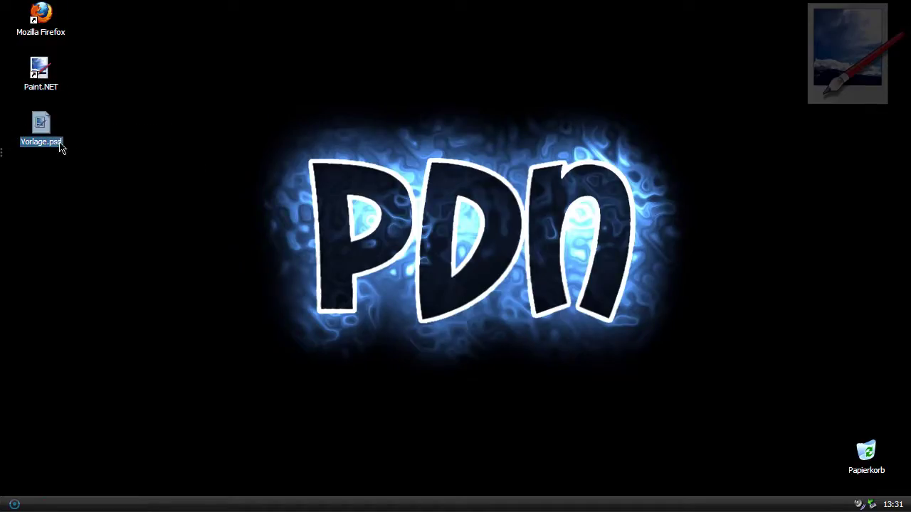
pyautogui.moveTo(104, 166); pyautogui.dragTo(5, 128)
pyautogui.press('Delete')
pyautogui.press('Return')
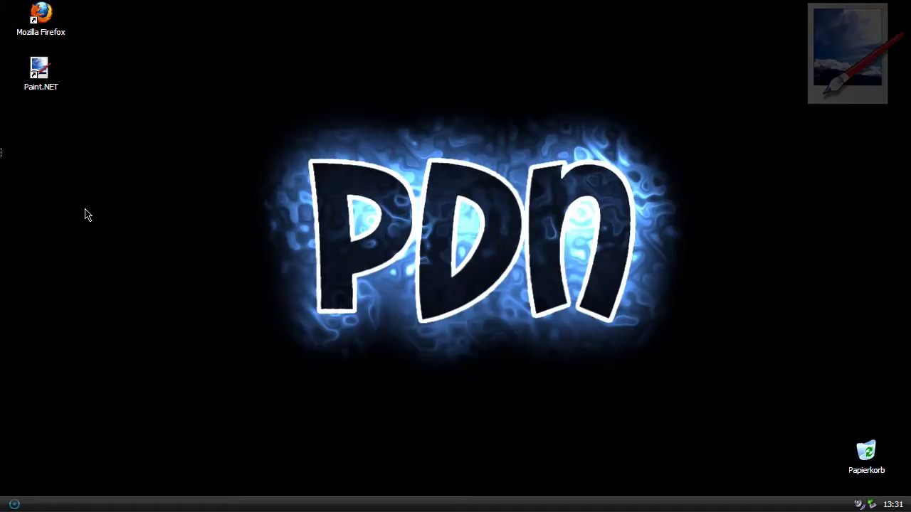
pyautogui.click(21, 504)
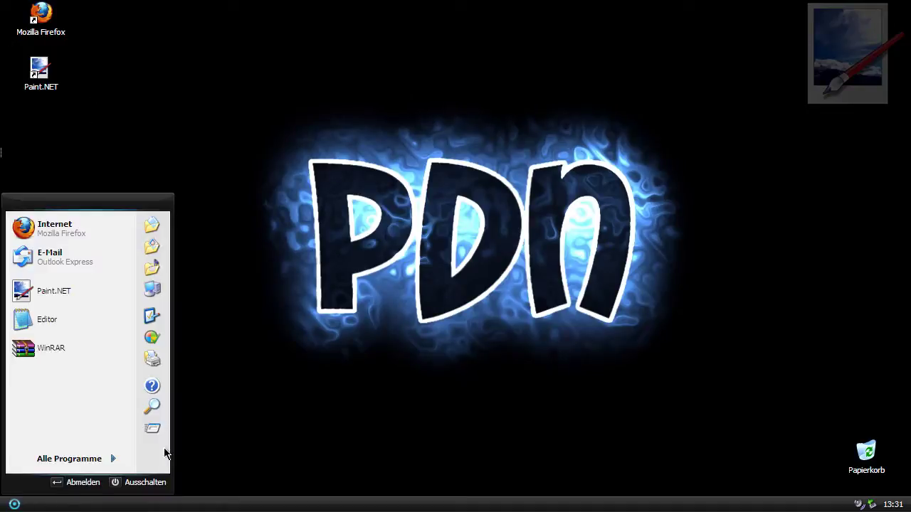
pyautogui.click(416, 256)
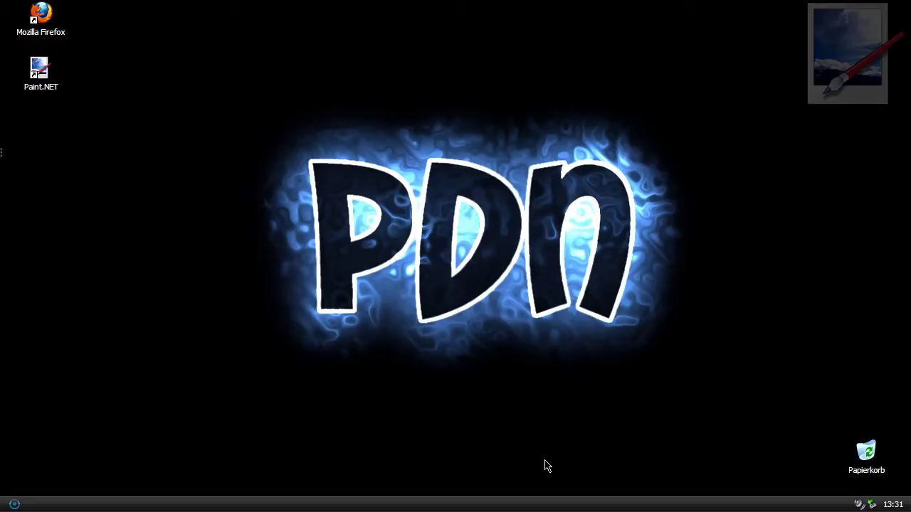